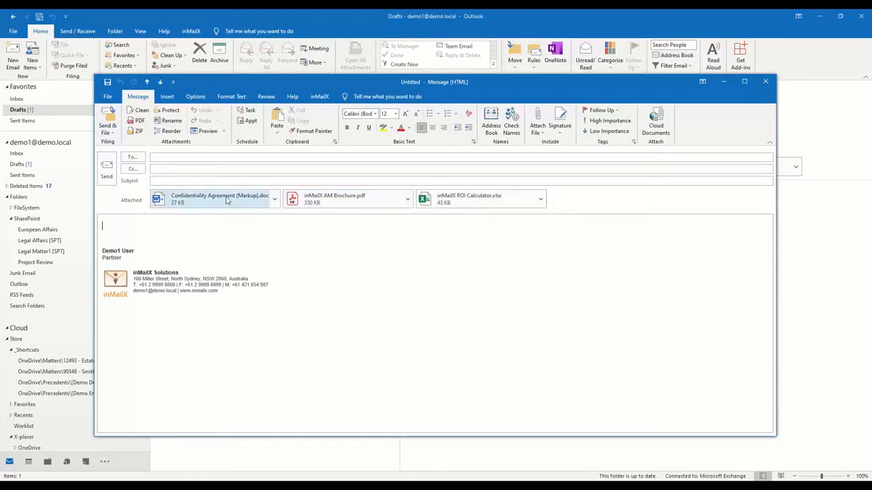
- Open the attachment preview and look through Confidentiality Agreement (Markup).doc and inMailX AM Brochure.pdf
click(207, 131)
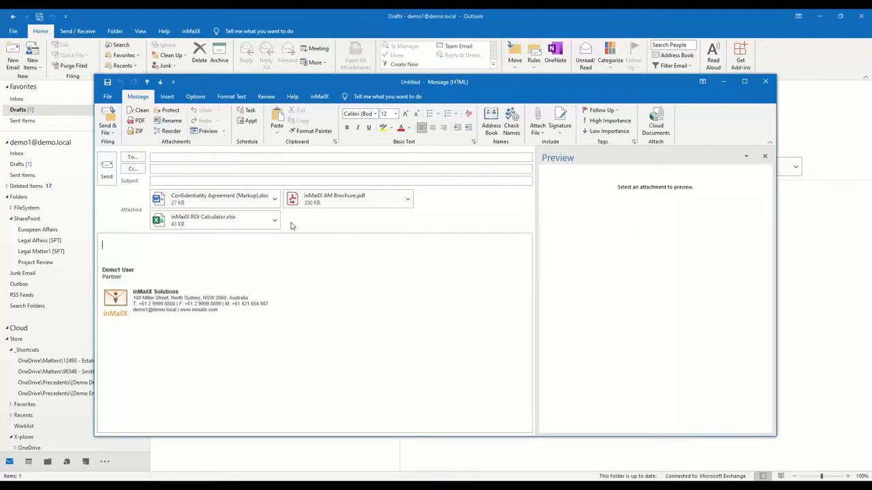
click(210, 199)
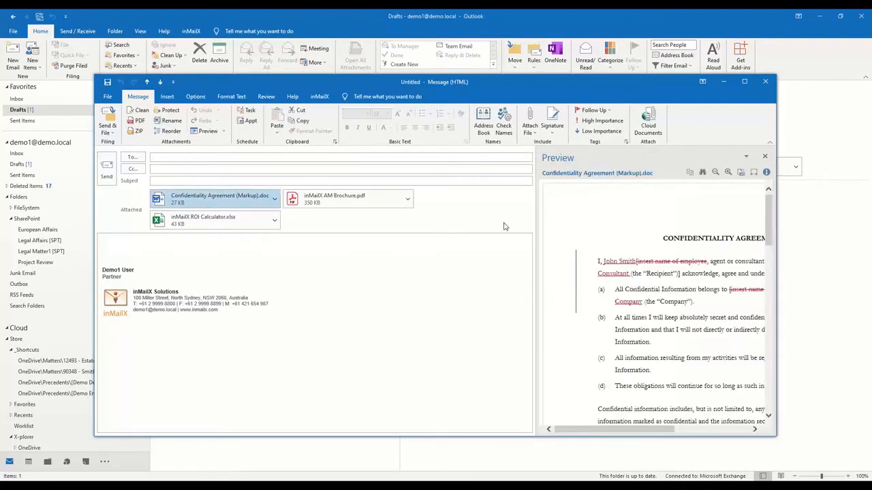
click(363, 203)
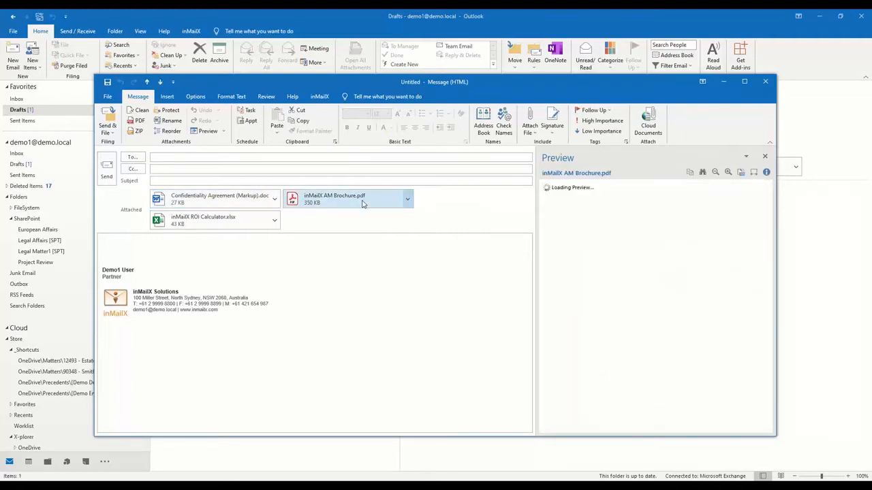
click(238, 204)
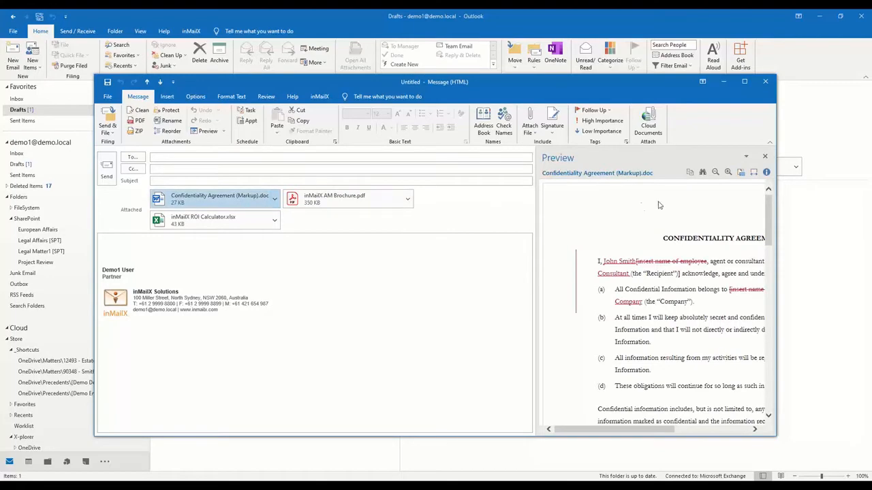
scroll(706, 227, down, 5)
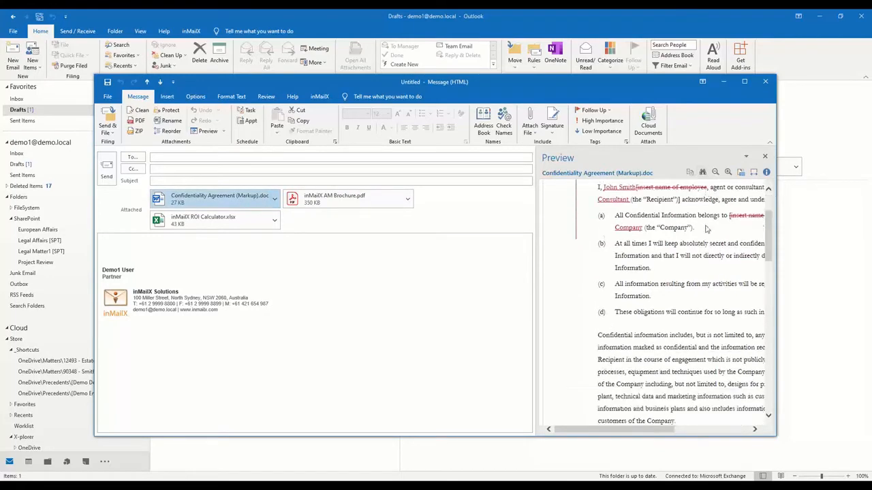
scroll(707, 229, down, 3)
scroll(707, 228, up, 5)
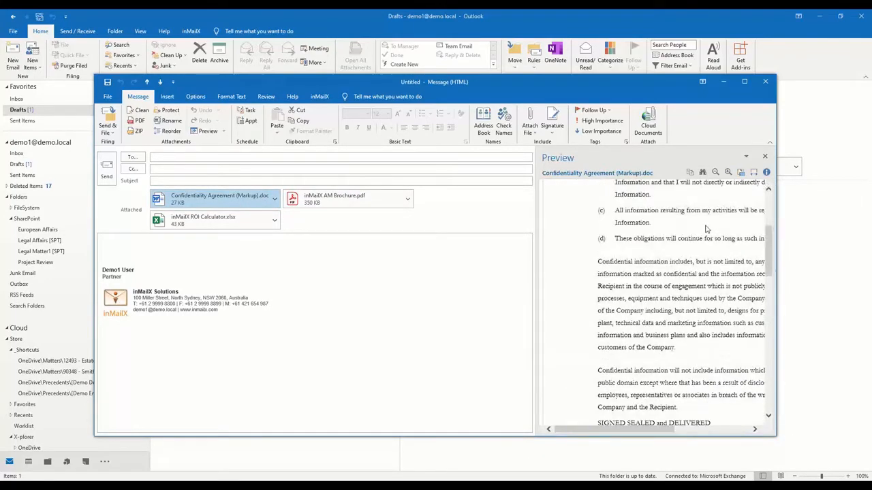
- Check the preview's Find tool and fit-to-width view on the Confidentiality Agreement, then restore the original zoom
click(702, 172)
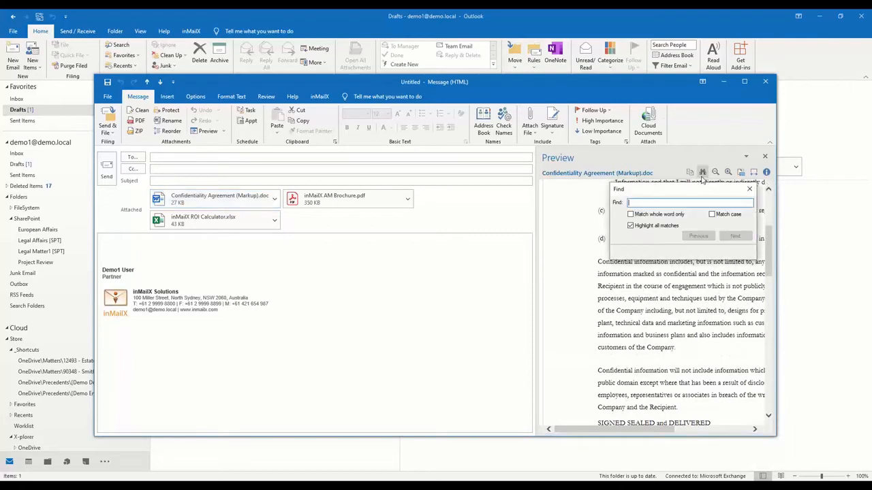
click(749, 189)
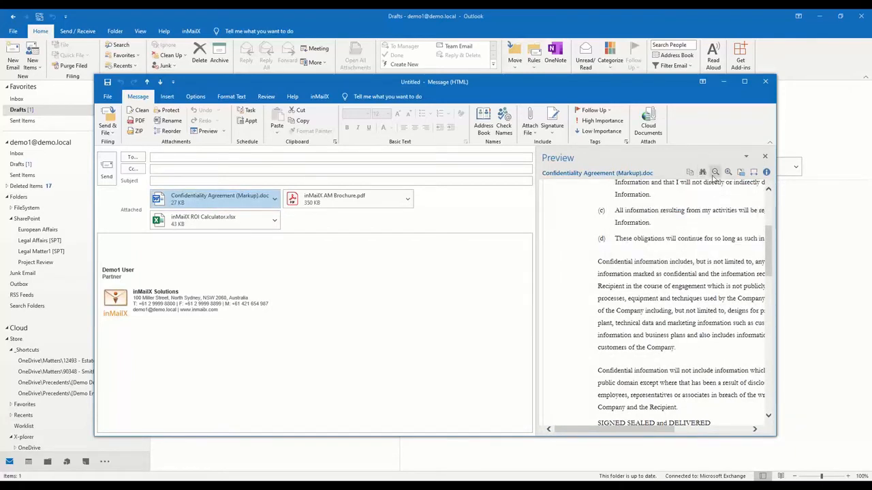
click(753, 174)
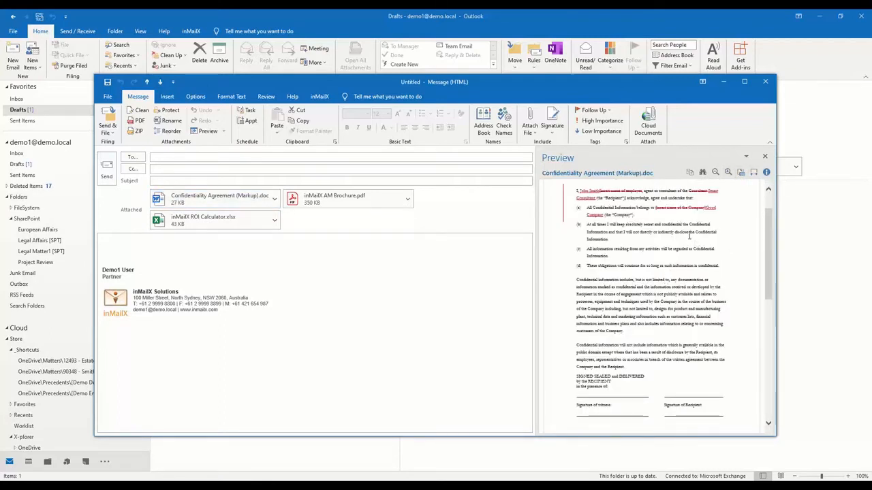
click(737, 174)
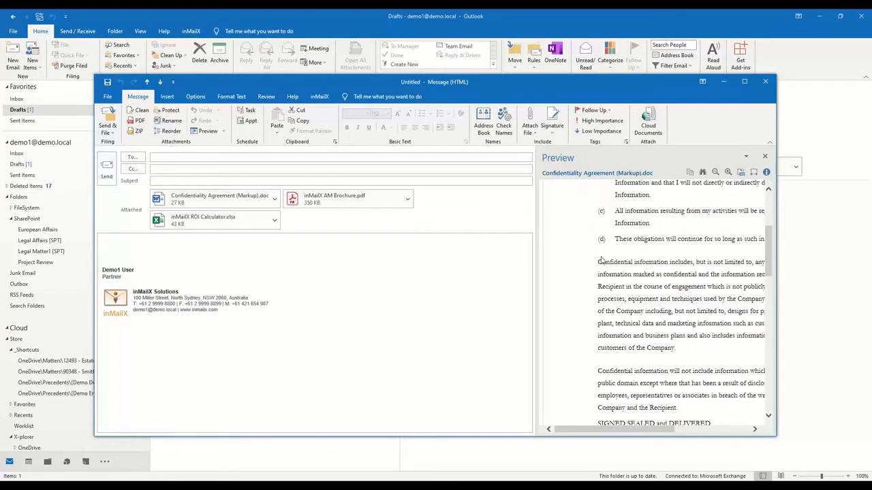
- Copy the paragraph starting "Confidential information includes" from the previewed agreement into the message body above the signature
drag(598, 263, 687, 352)
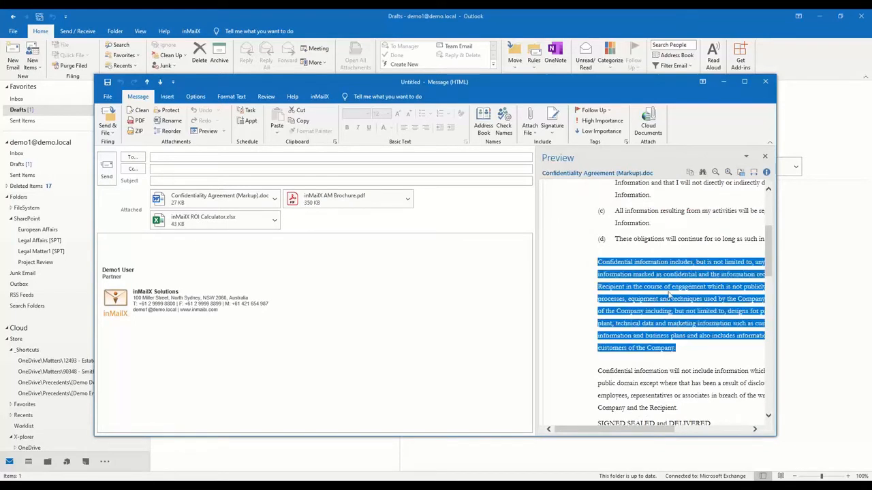
drag(668, 282, 184, 250)
click(134, 292)
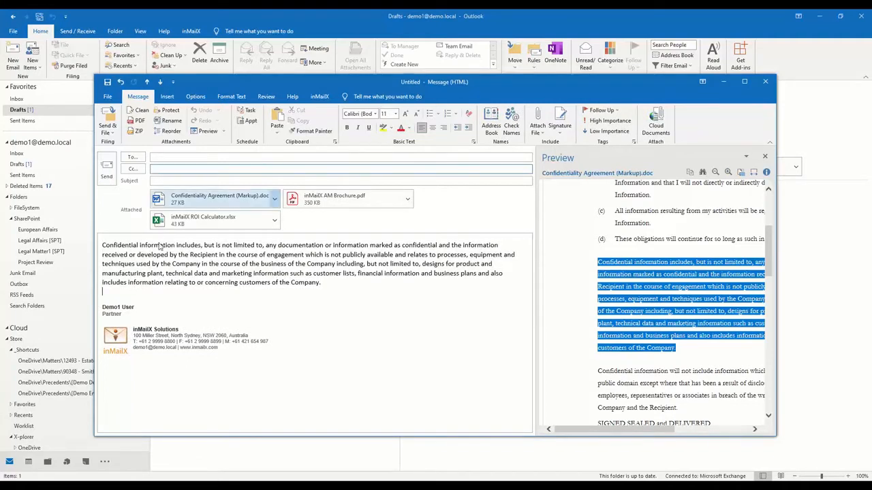
- Rename the Word attachment to Confidentiality Agreement.doc, removing the "(Markup)" suffix
click(170, 122)
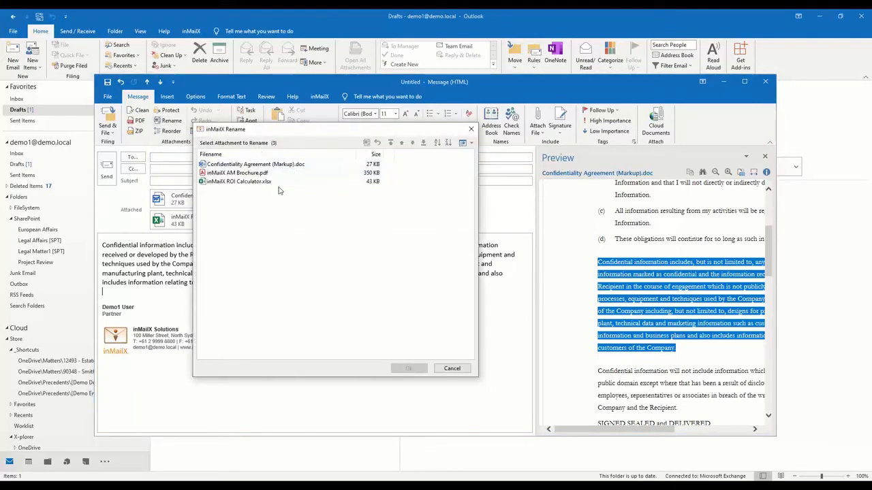
double_click(278, 165)
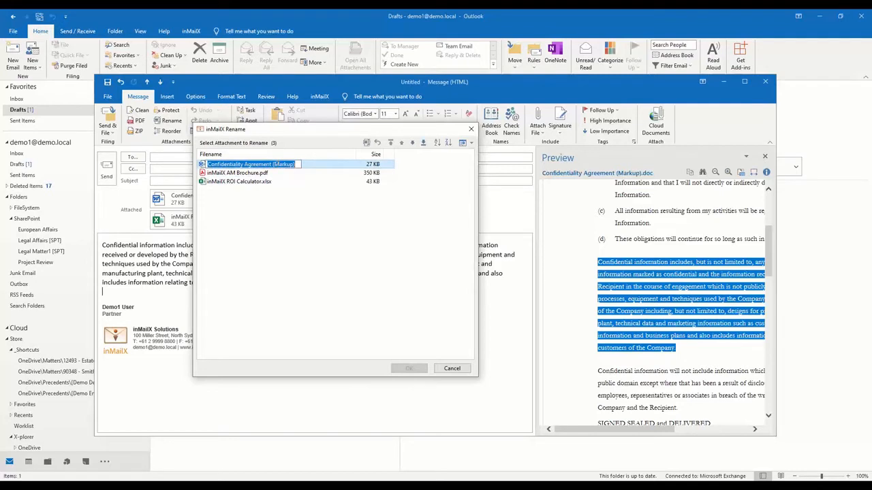
double_click(297, 164)
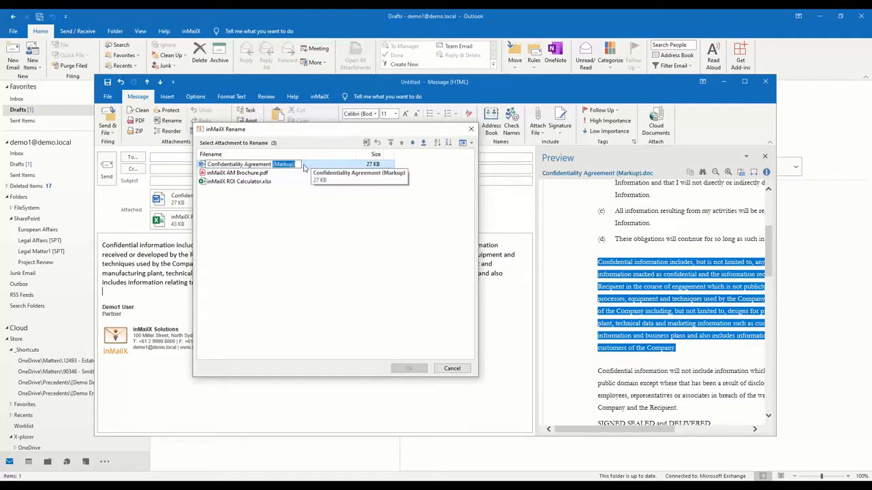
key(BackSpace)
key(BackSpace)
click(305, 222)
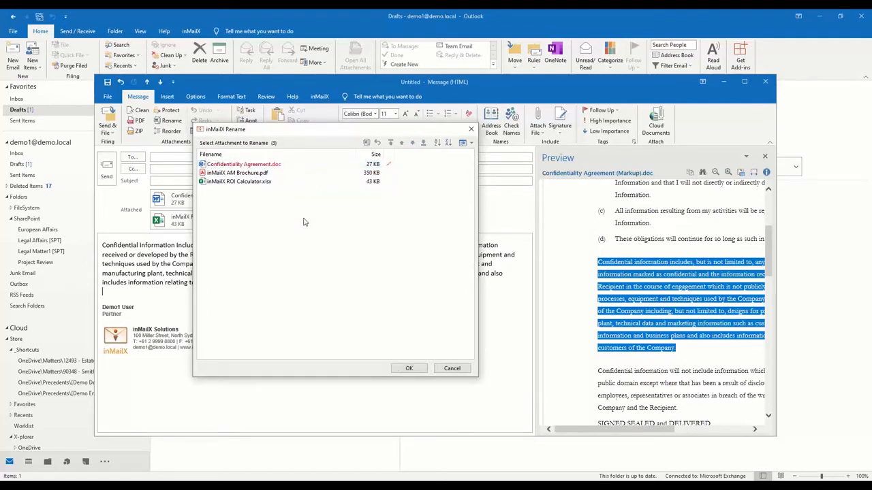
- Preview the renamed Confidentiality Agreement.doc from the rename list and look through its text
right_click(257, 165)
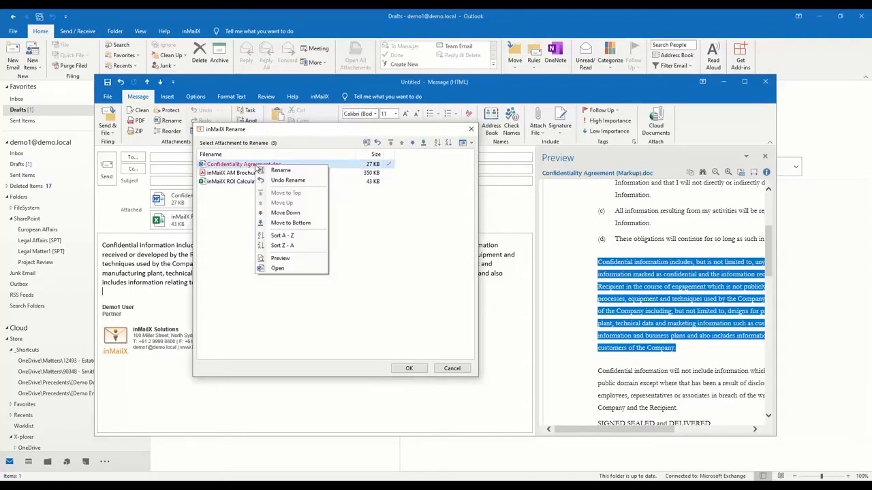
click(289, 258)
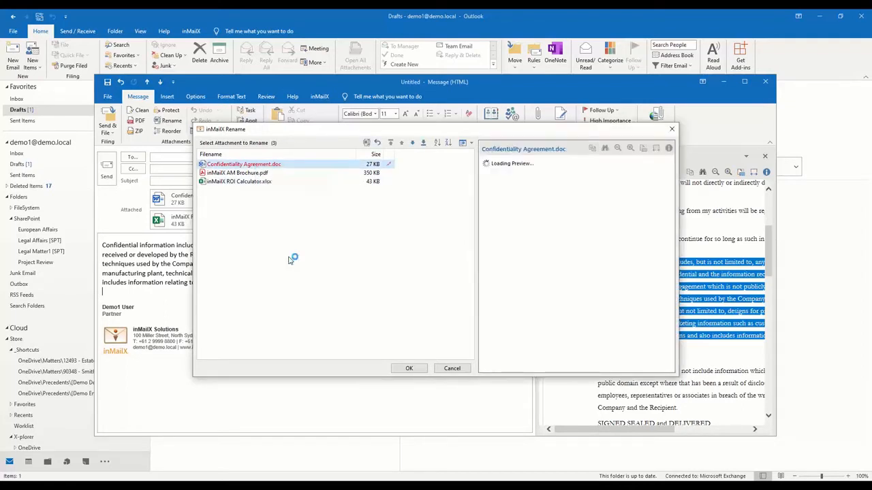
scroll(548, 245, down, 5)
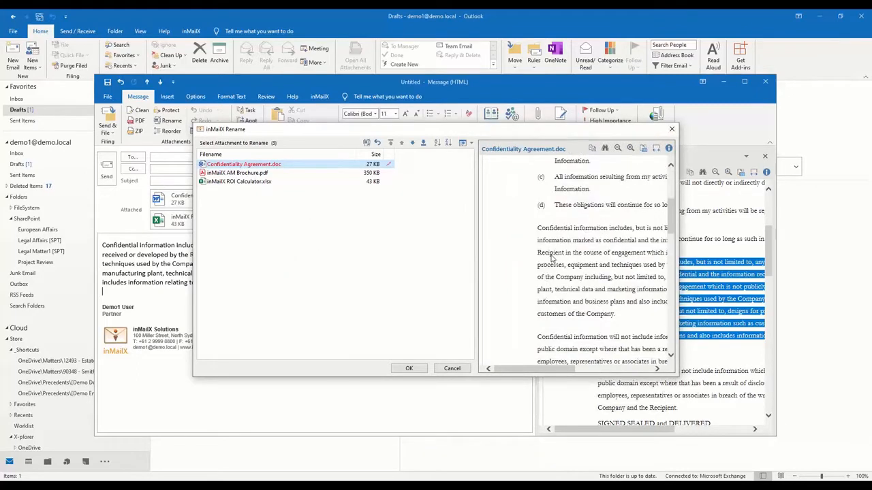
- Move inMailX AM Brochure.pdf below inMailX ROI Calculator.xlsx and apply the attachment changes to the message
click(242, 173)
drag(256, 187, 255, 185)
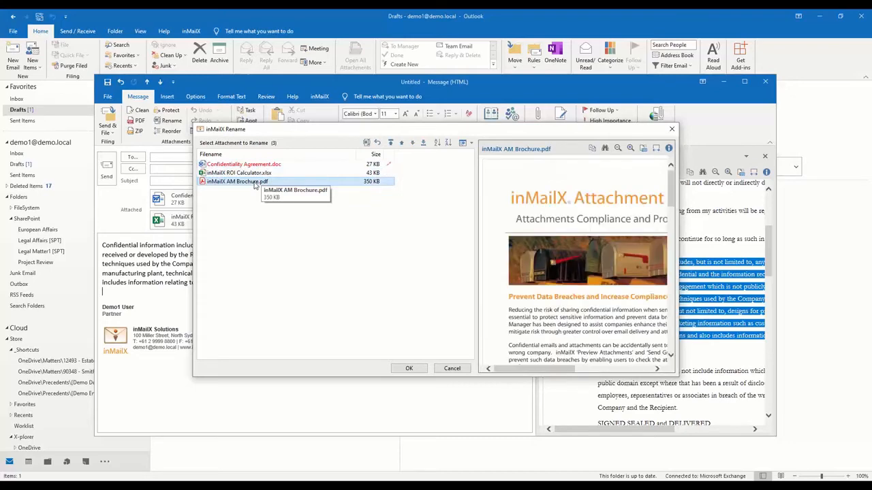
click(408, 369)
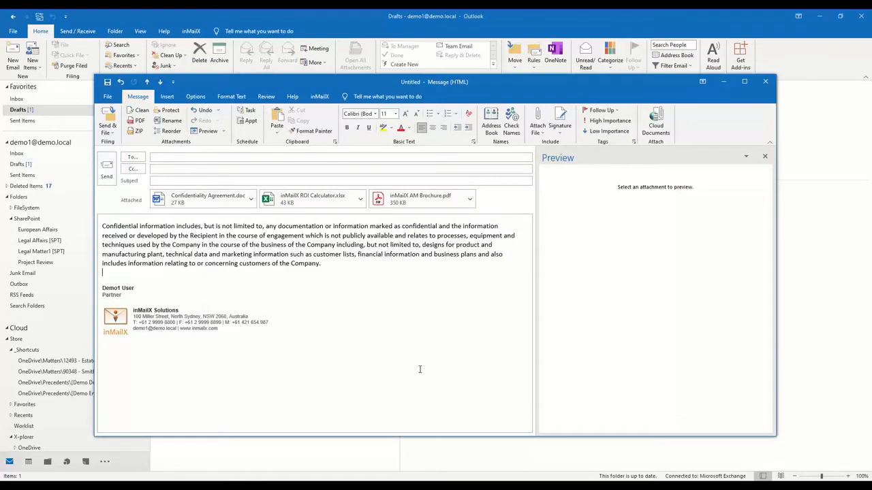
- Open the PDF conversion options for the attachments and preview Confidentiality Agreement.doc and inMailX AM Brochure.pdf there
click(139, 121)
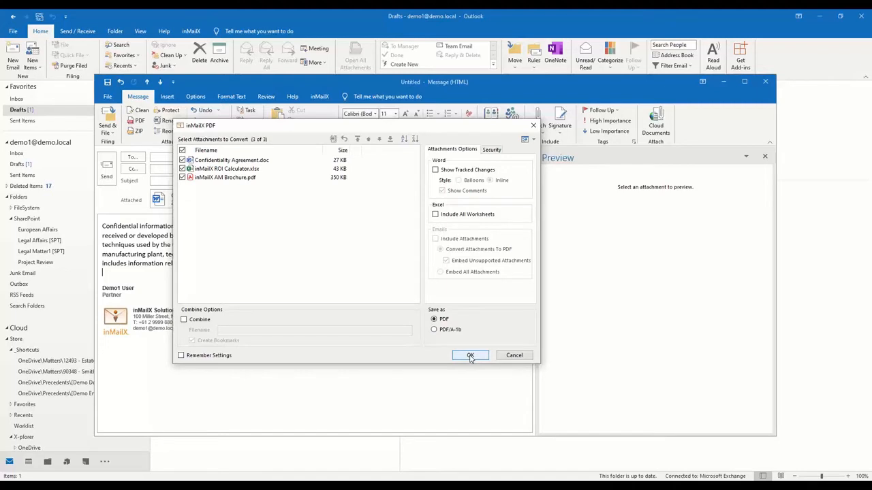
right_click(231, 162)
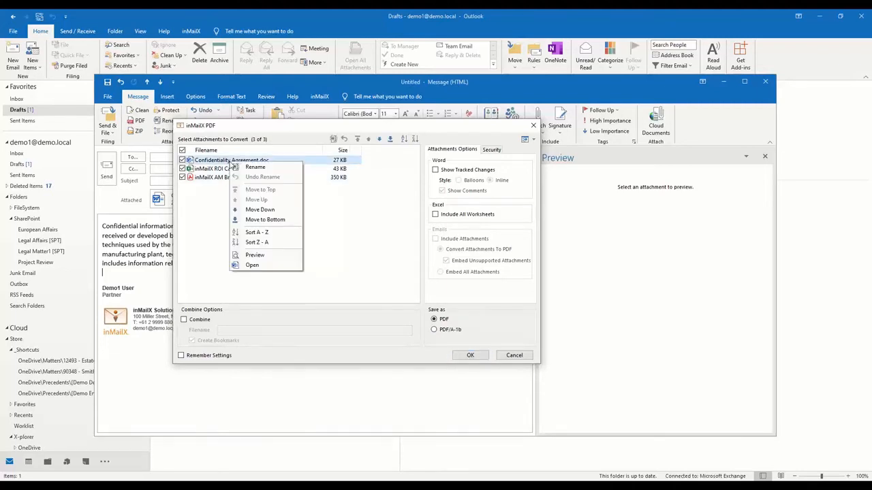
click(255, 255)
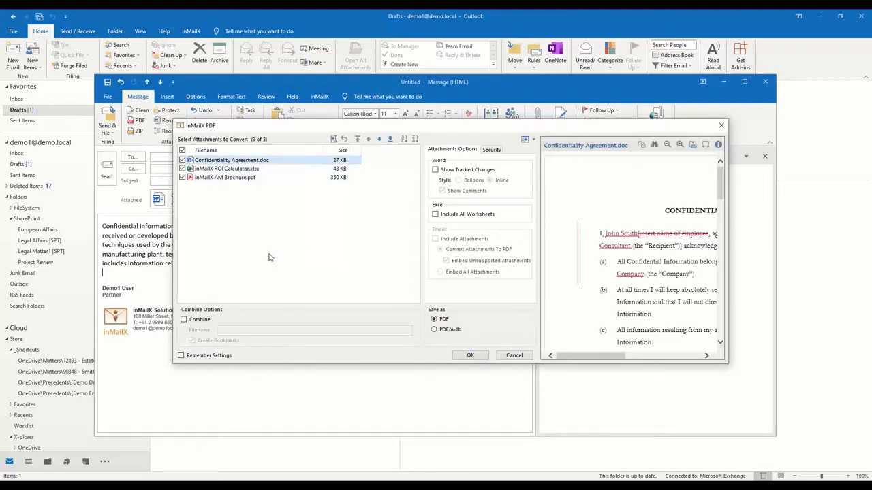
click(235, 178)
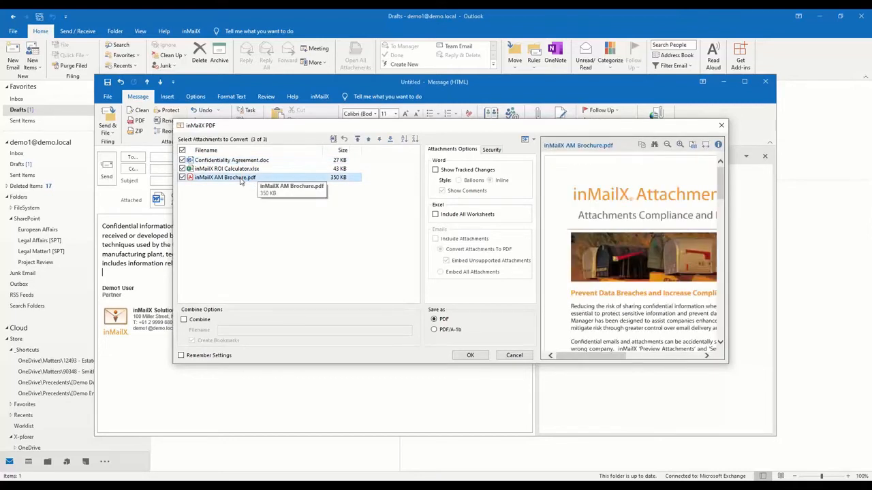
click(239, 162)
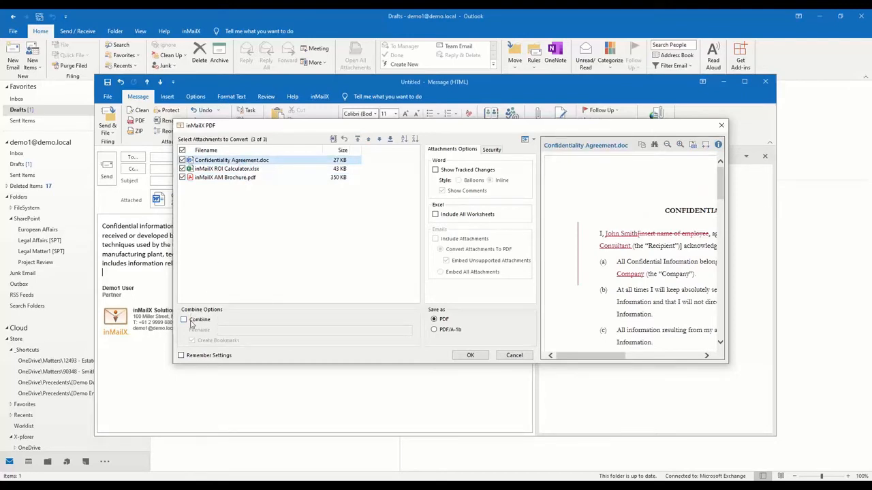
- Enable combining the attachments into one PDF and place inMailX AM Brochure.pdf above inMailX ROI Calculator.xlsx
click(190, 321)
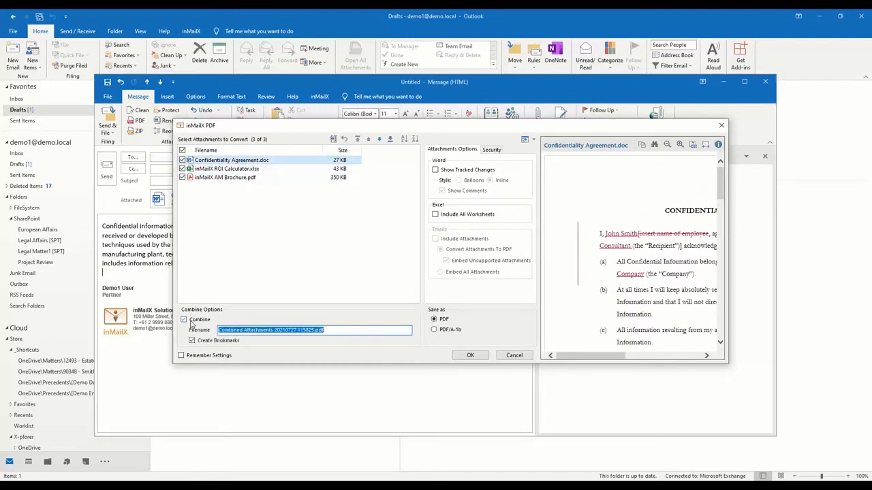
click(239, 177)
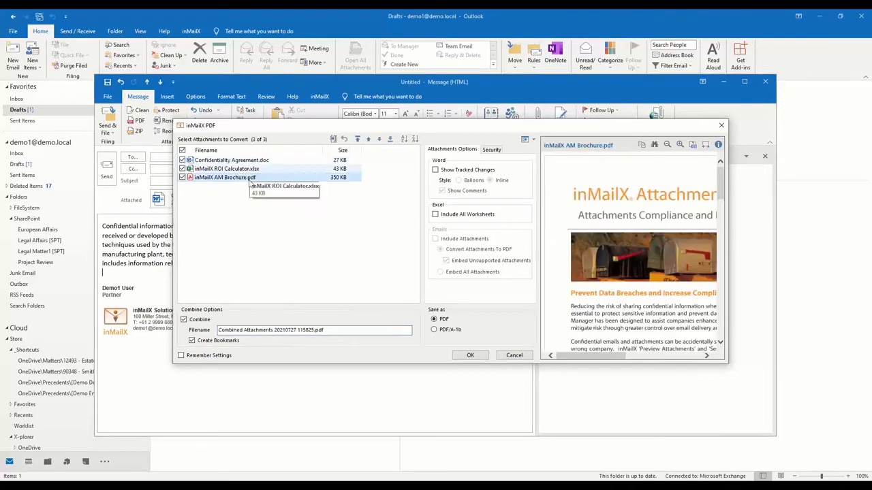
drag(251, 183, 253, 185)
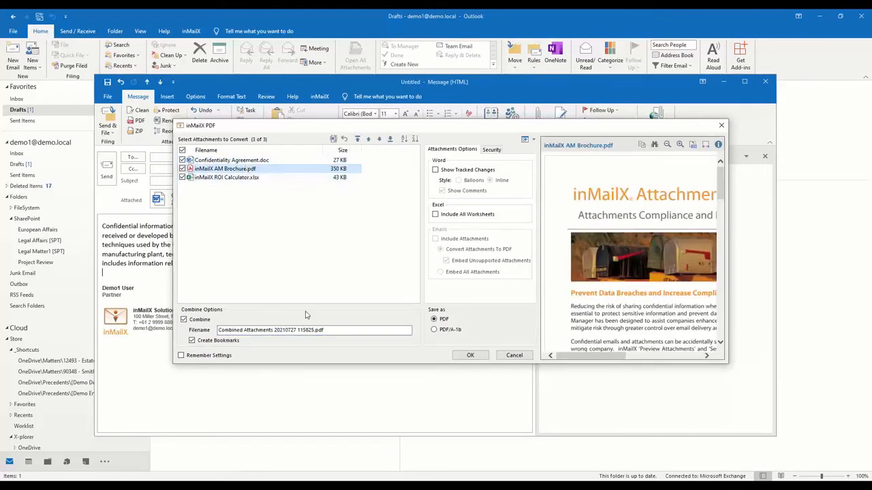
- Remove the date and time from the combined filename, leaving "Combined Attachments", and convert the attachments to PDF
click(294, 329)
drag(274, 329, 343, 331)
key(BackSpace)
click(461, 356)
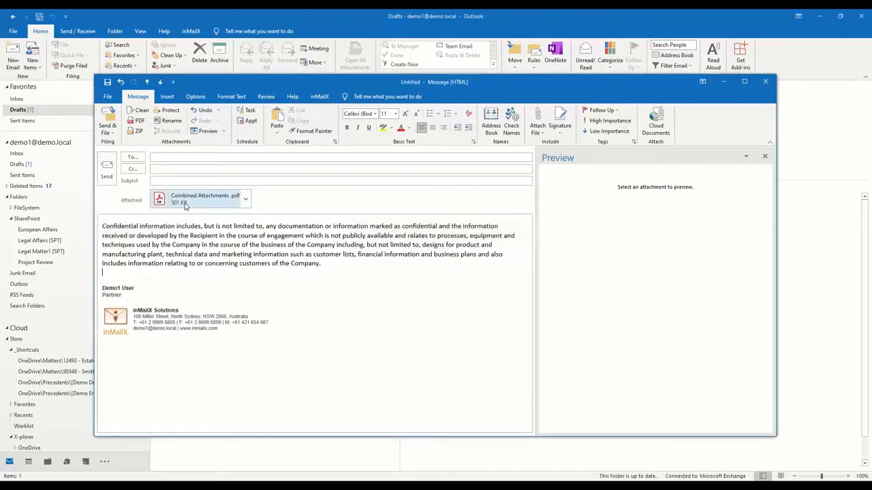
- Preview Combined Attachments .pdf and look through the merged agreement and brochure pages
click(185, 204)
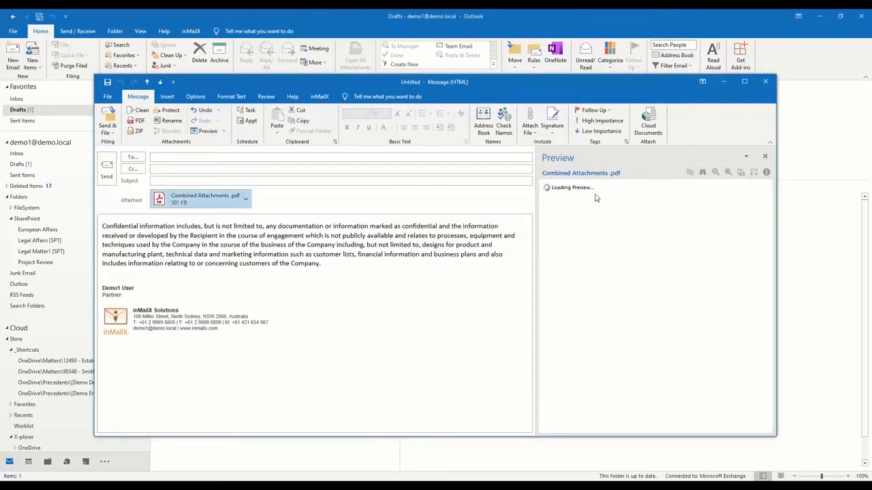
scroll(602, 208, down, 10)
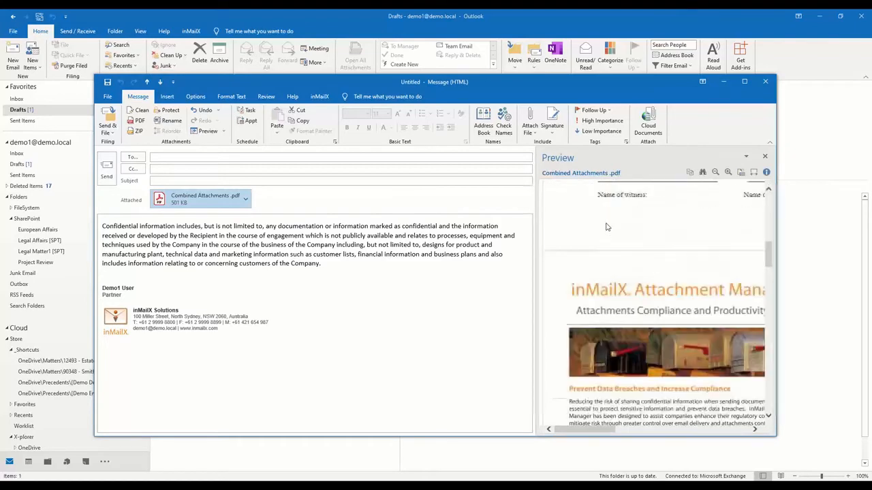
scroll(606, 227, down, 5)
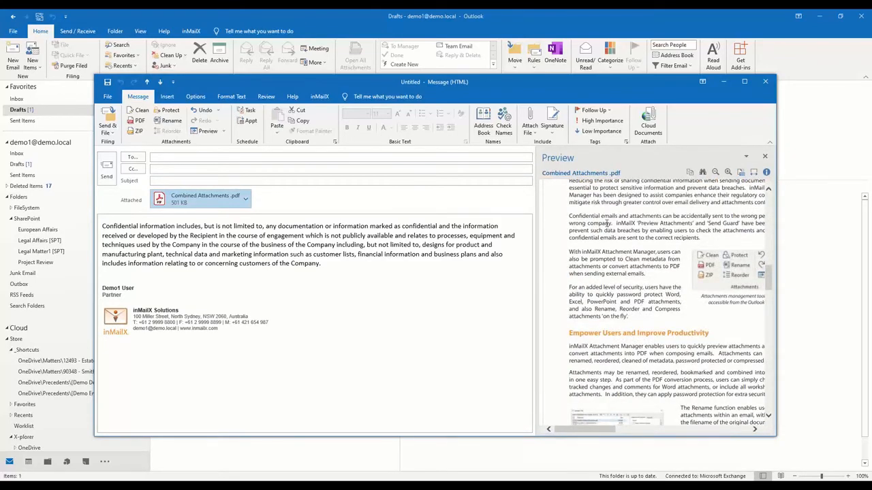
- Undo the combined PDF conversion to restore the separate attachments and preview Confidentiality Agreement.doc
click(205, 112)
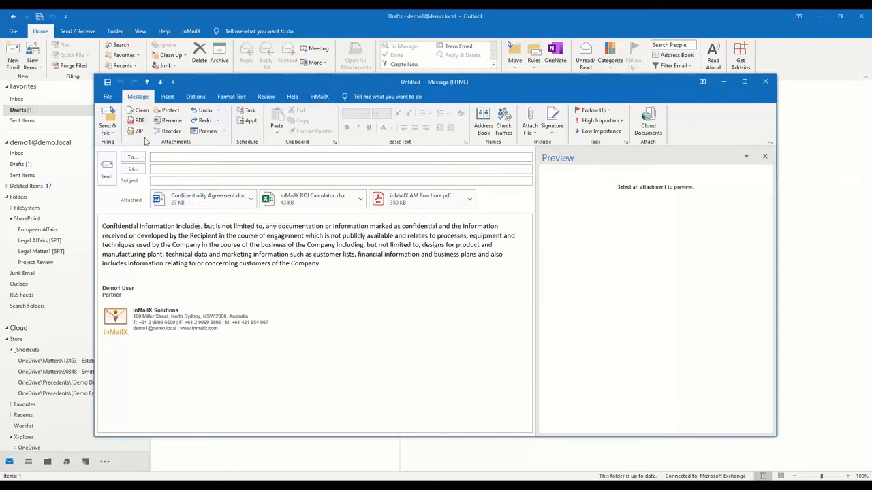
click(176, 196)
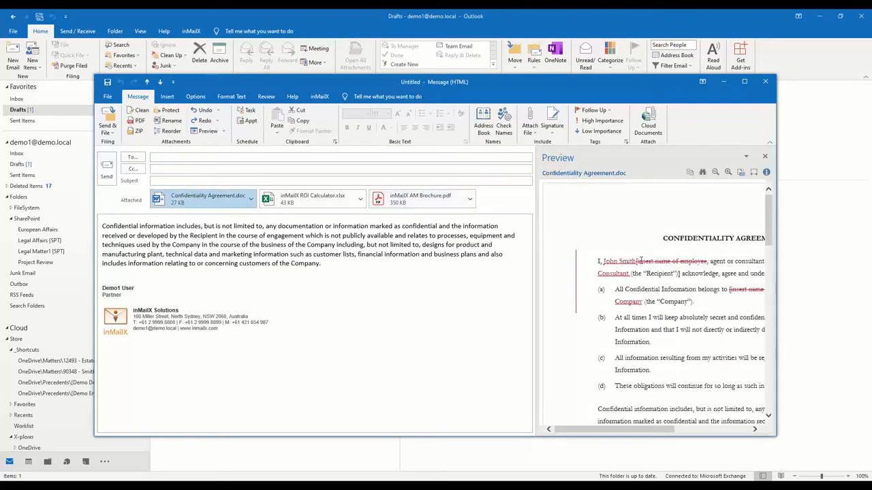
- Display the file properties of Confidentiality Agreement.doc in the preview and return to the document view
click(767, 173)
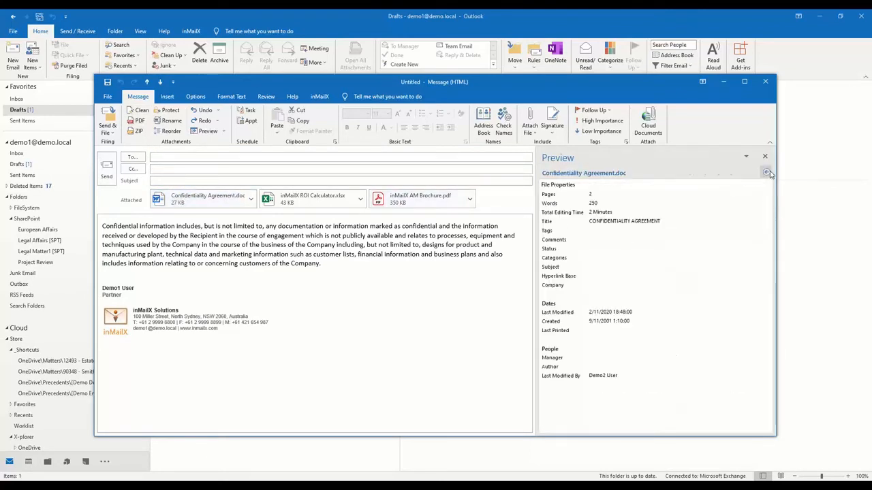
click(767, 173)
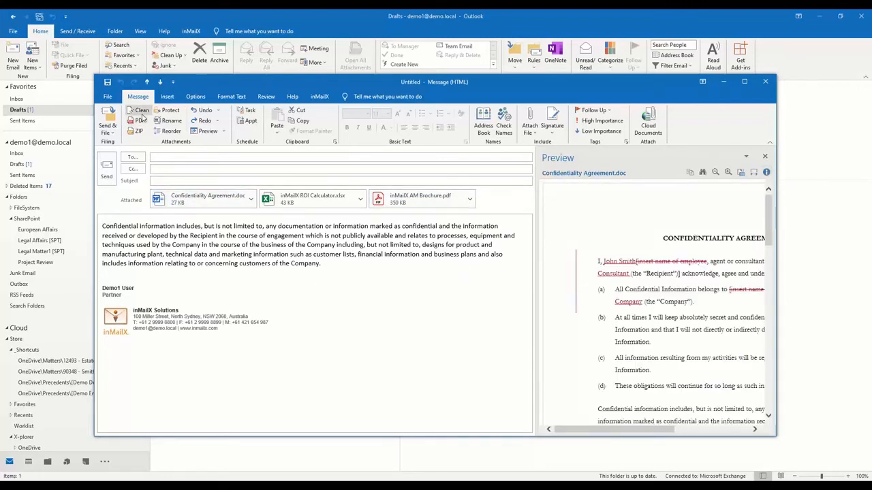
- Open the inMailX Clean options, review the Word metadata removal settings and preview Confidentiality Agreement.doc there
click(141, 114)
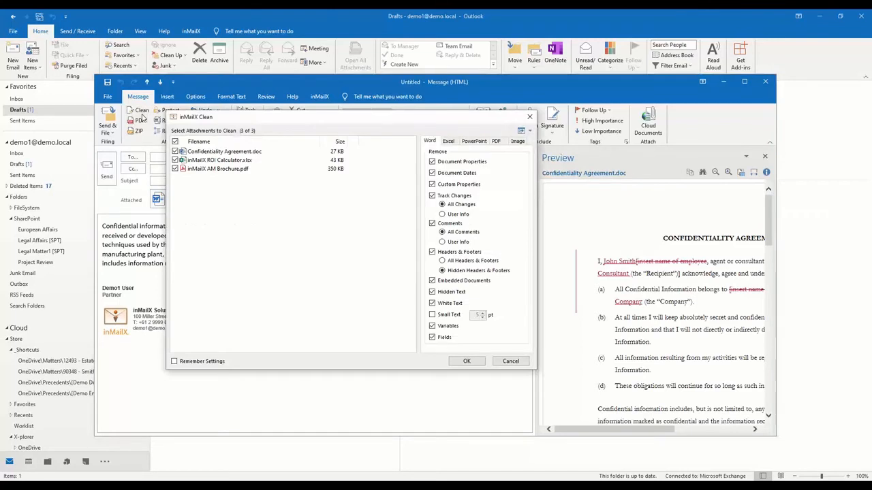
click(232, 161)
click(231, 152)
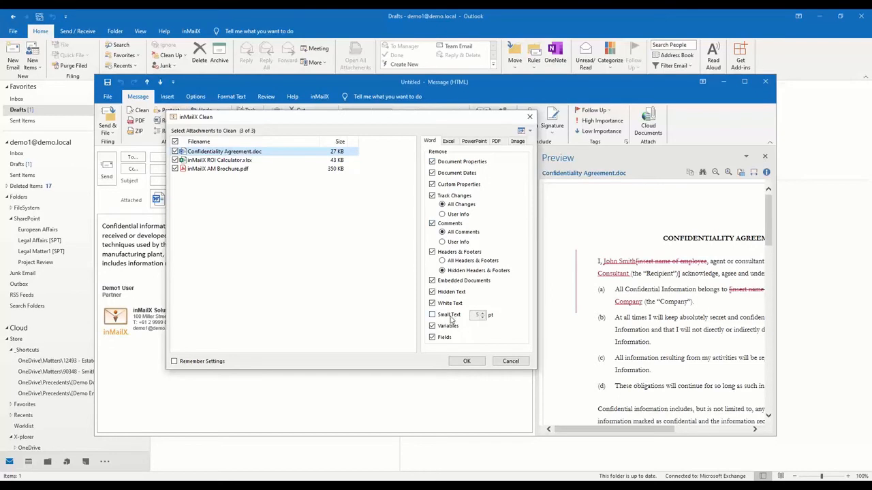
right_click(221, 151)
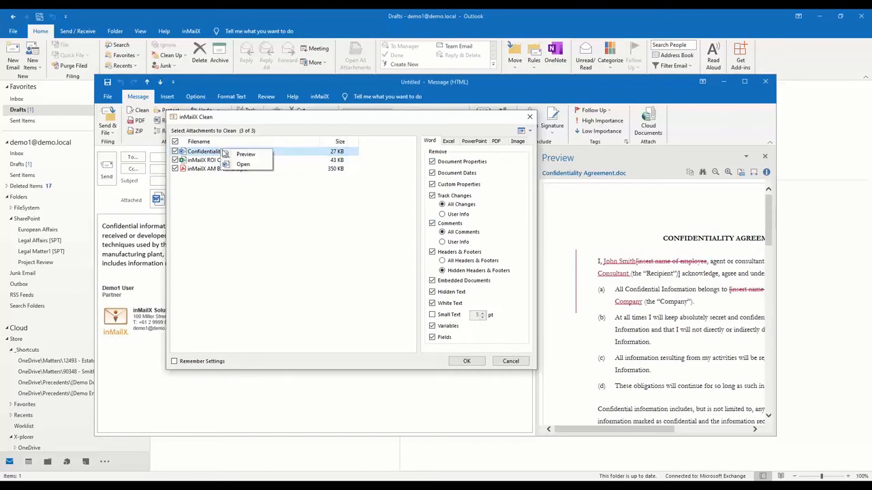
click(245, 154)
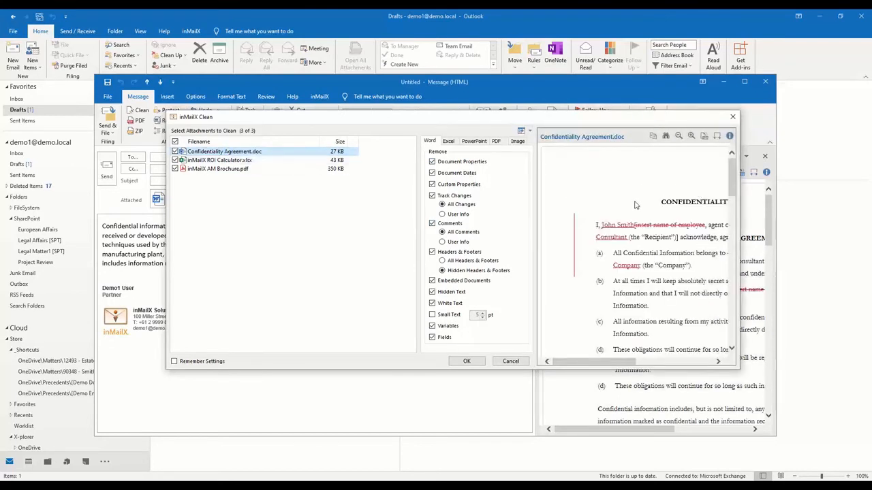
scroll(637, 208, down, 3)
- Check the PDF removal settings for inMailX AM Brochure.pdf, clean all three attachments and preview Confidentiality Agreement.doc
click(217, 169)
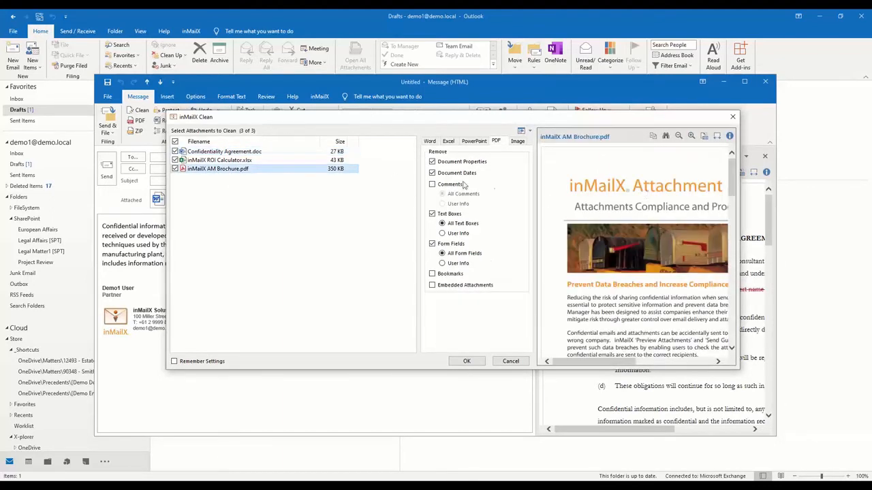
click(240, 153)
click(479, 361)
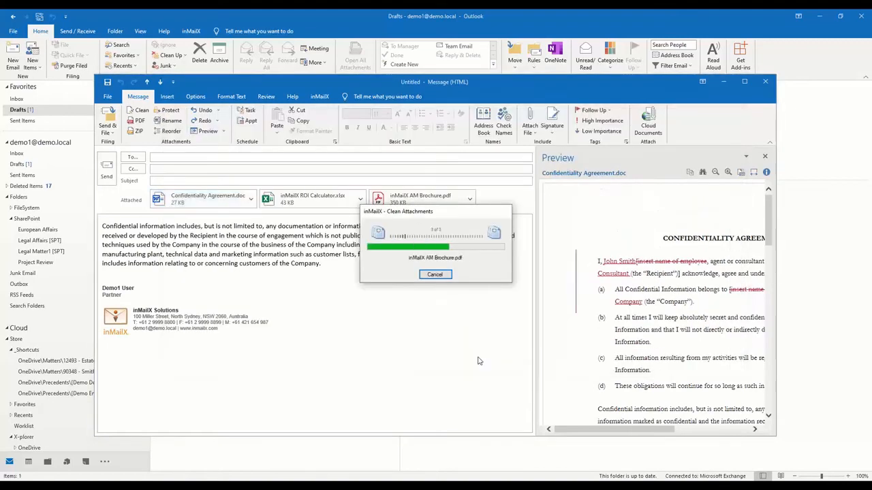
click(199, 200)
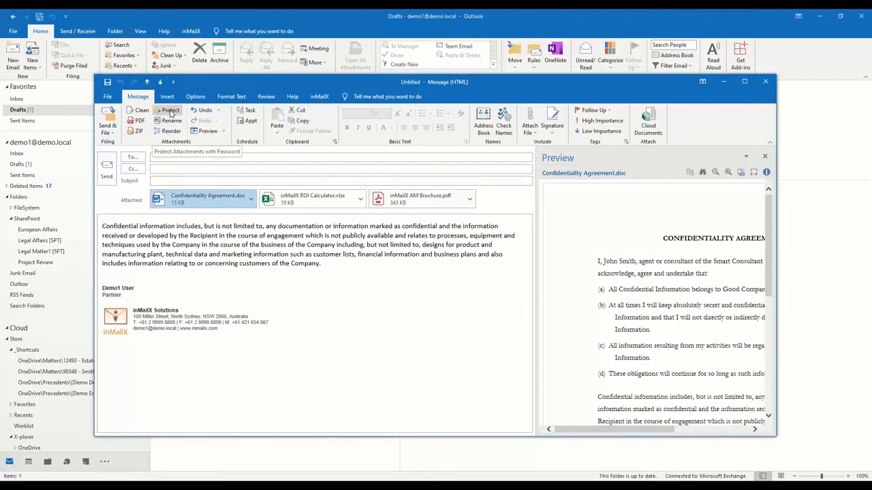
- Protect all three attachments with an open password, entering and confirming the password
click(170, 111)
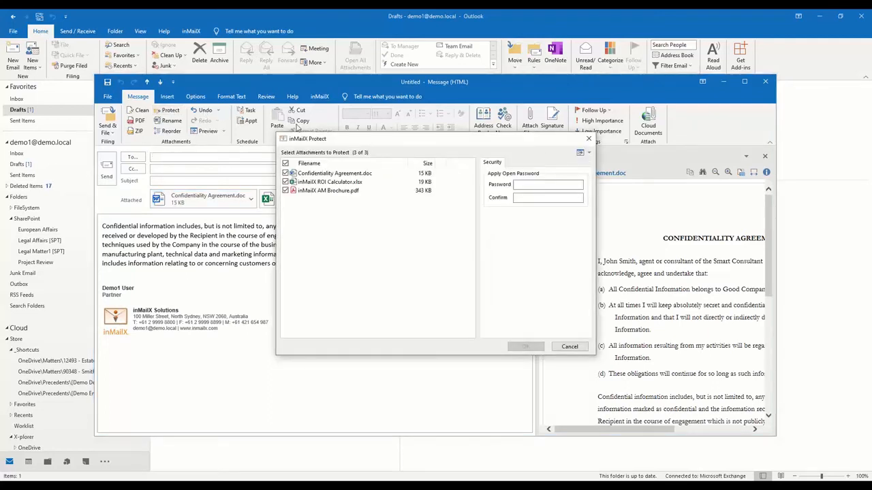
click(529, 184)
text(***)
key(Tab)
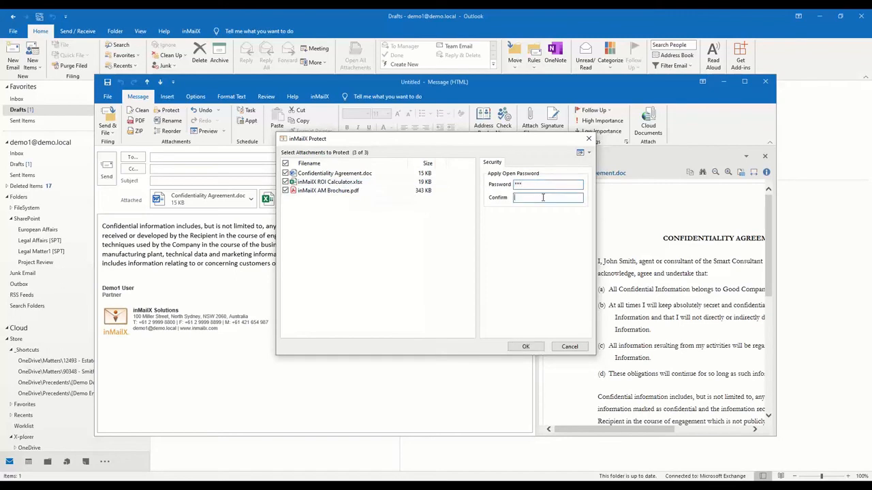
text(***)
click(525, 346)
- Try previewing the protected agreement and ROI calculator, and undo the password protection to preview Confidentiality Agreement.doc again
click(182, 201)
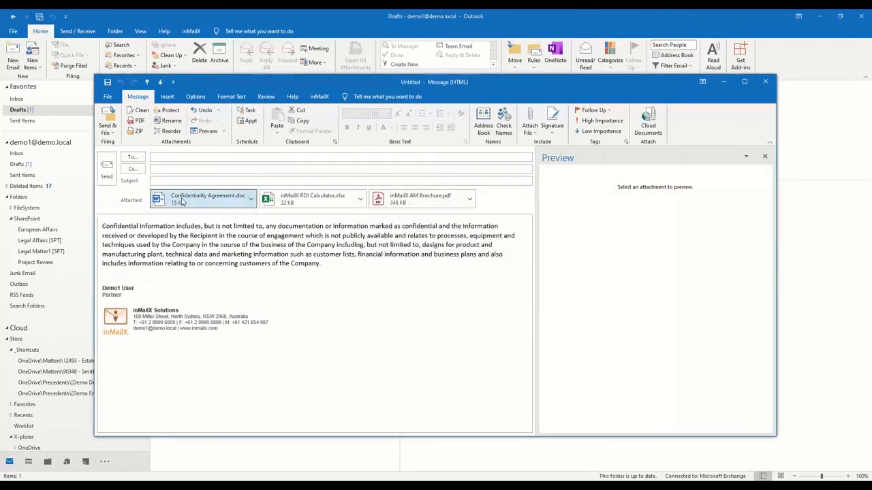
click(304, 201)
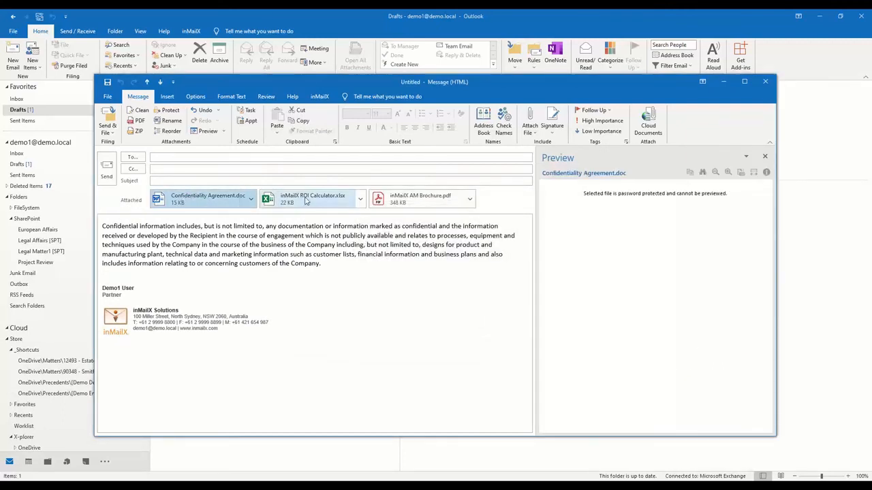
click(202, 111)
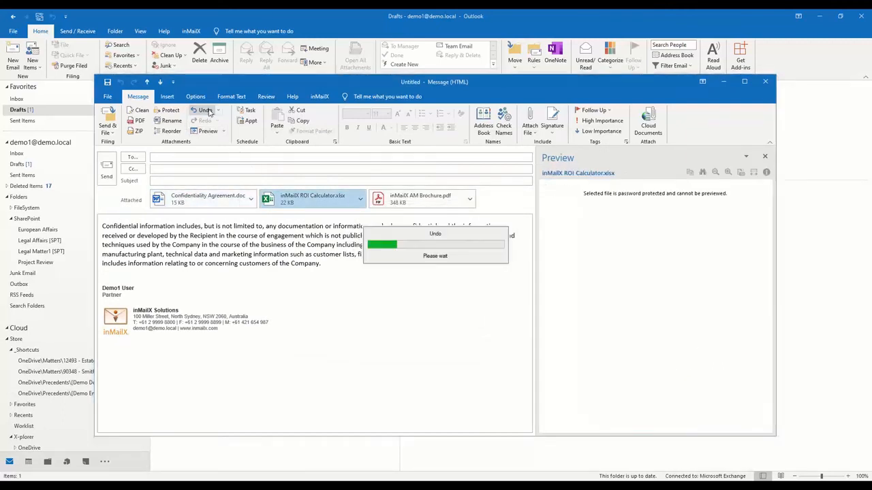
click(202, 199)
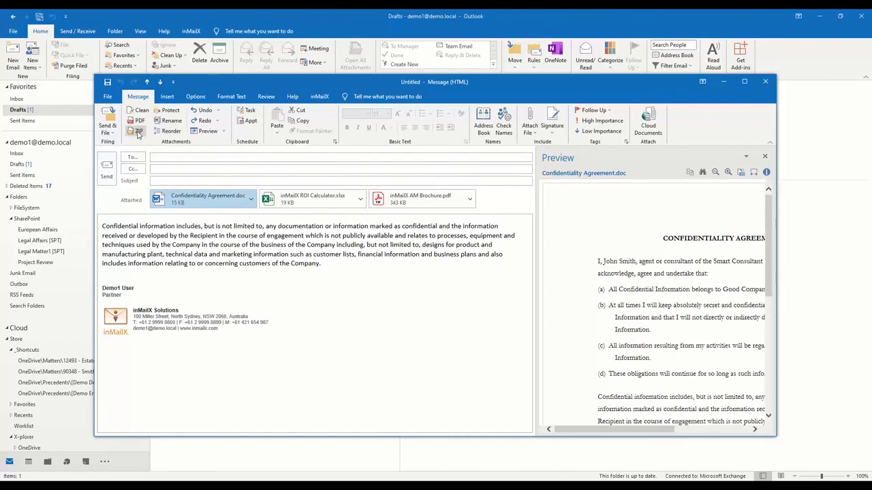
- Compress the three attachments into a ZIP file named "Compressed Attachments" and preview its contents
click(138, 132)
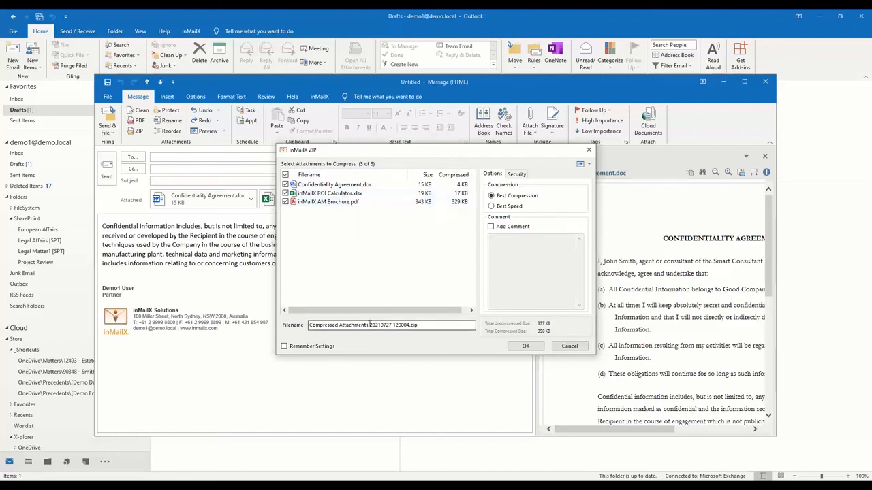
drag(368, 325, 473, 335)
text(.zip)
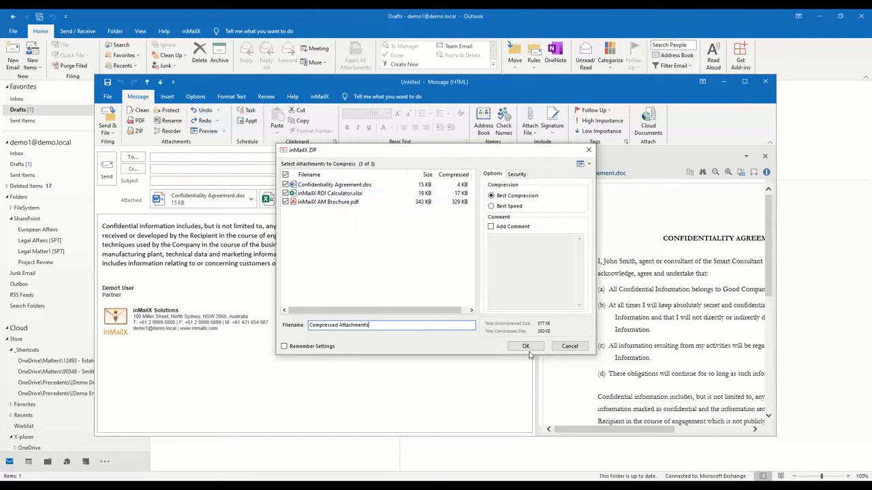
click(530, 351)
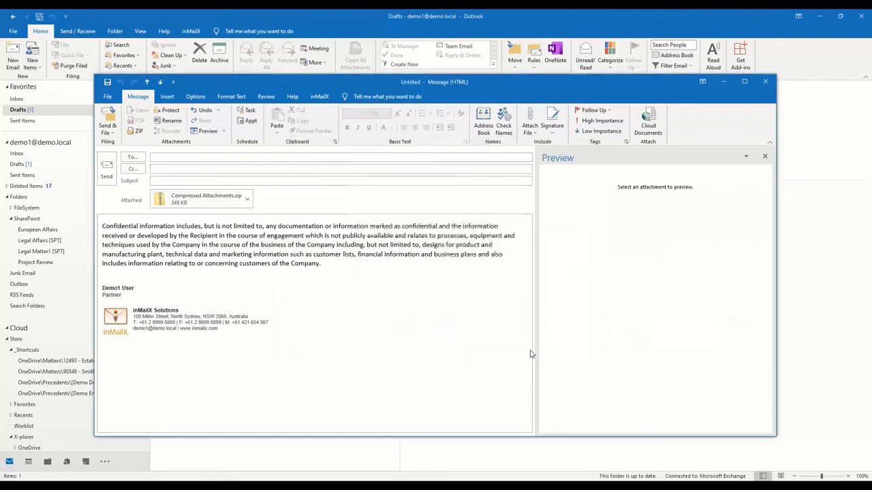
click(189, 198)
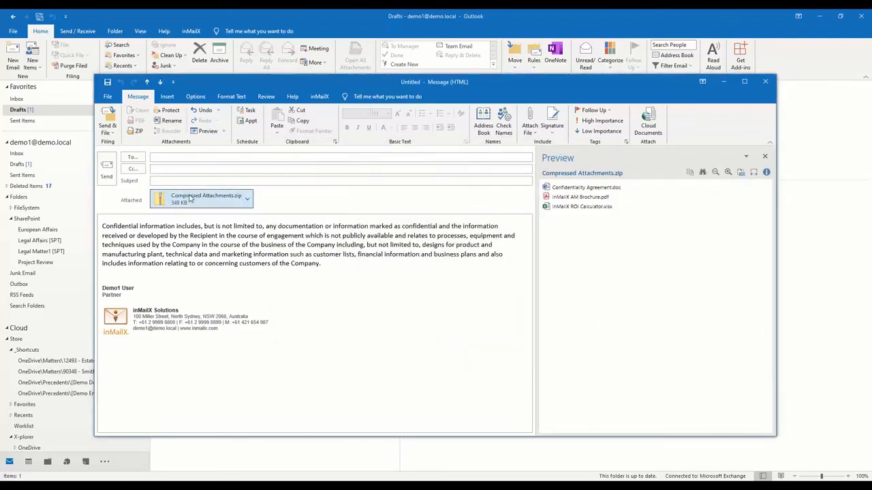